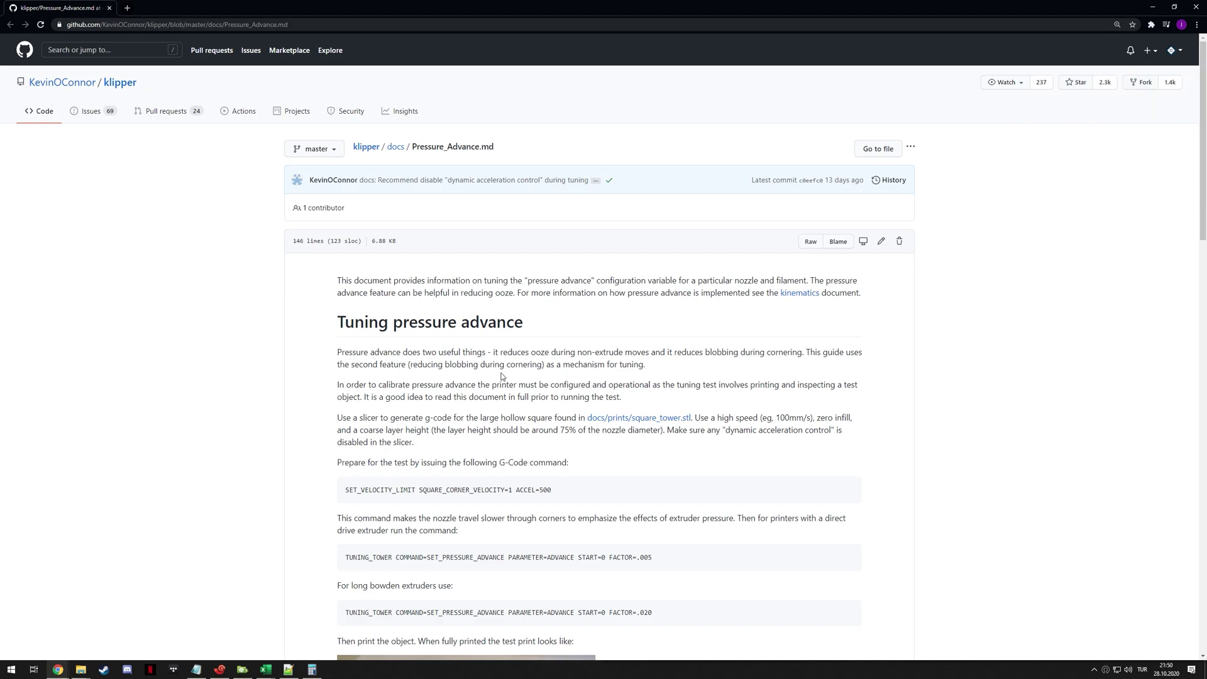
Step: Read through the Klipper pressure advance guide, covering the test commands, sample print photos and height measurement instructions
scroll(501, 376, "down", 7)
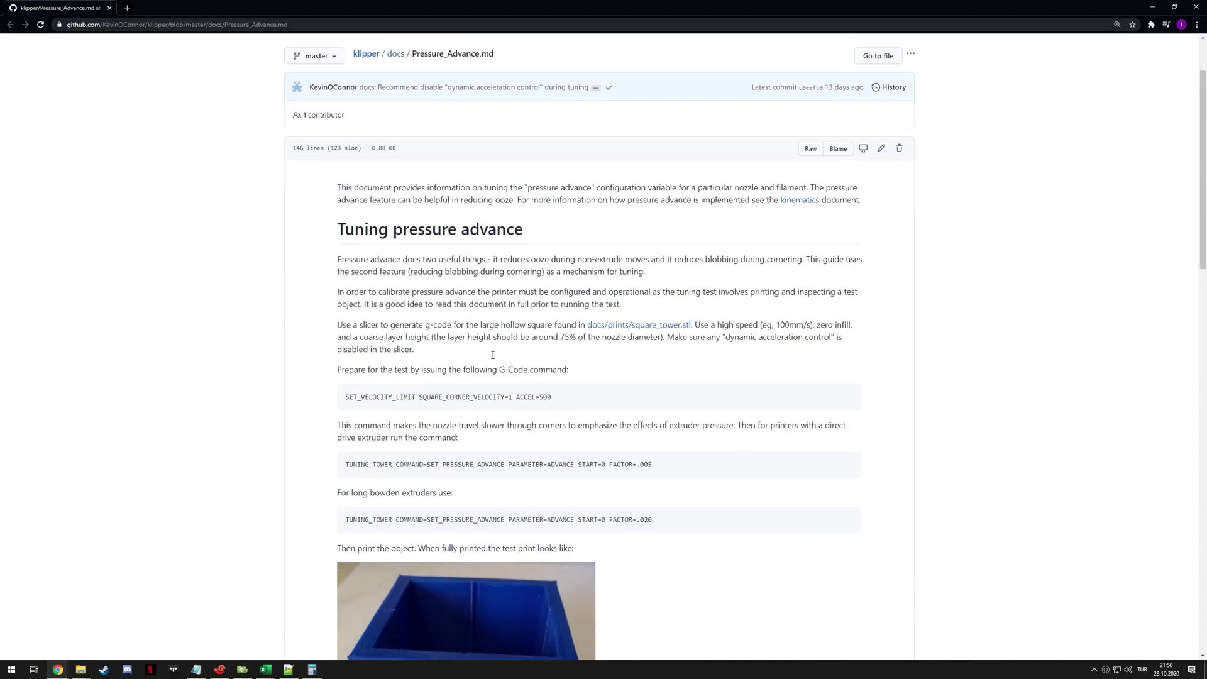
scroll(547, 425, "down", 4)
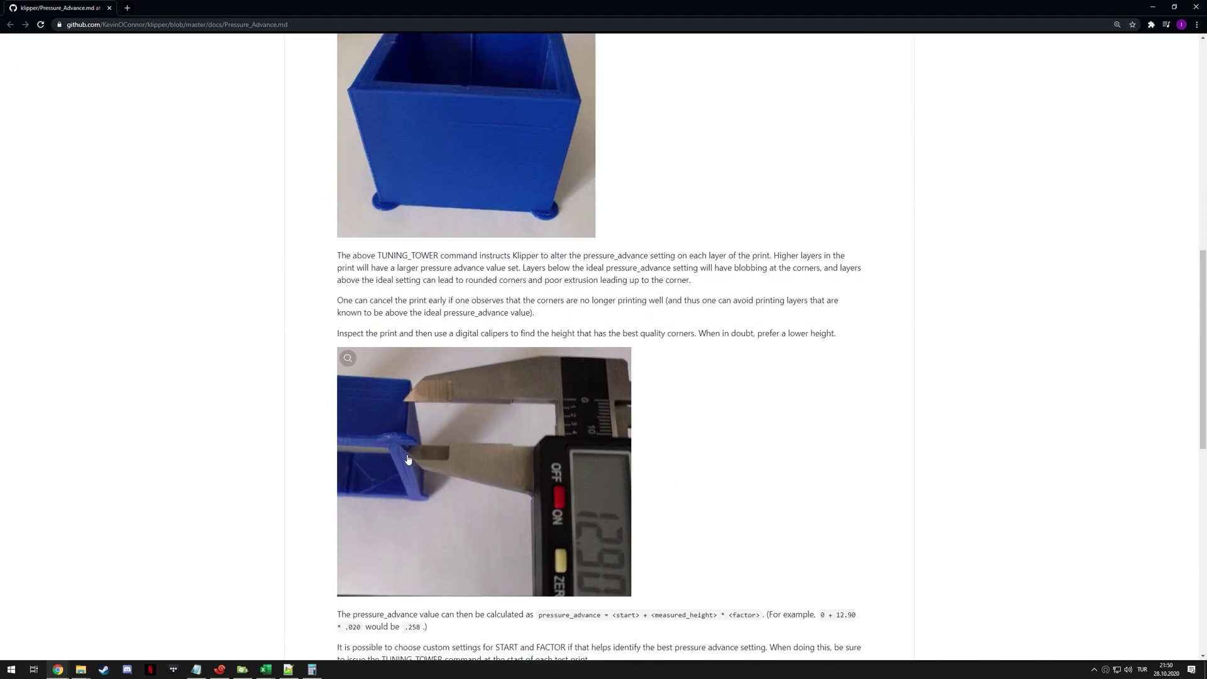
scroll(538, 323, "up", 2)
scroll(537, 323, "up", 3)
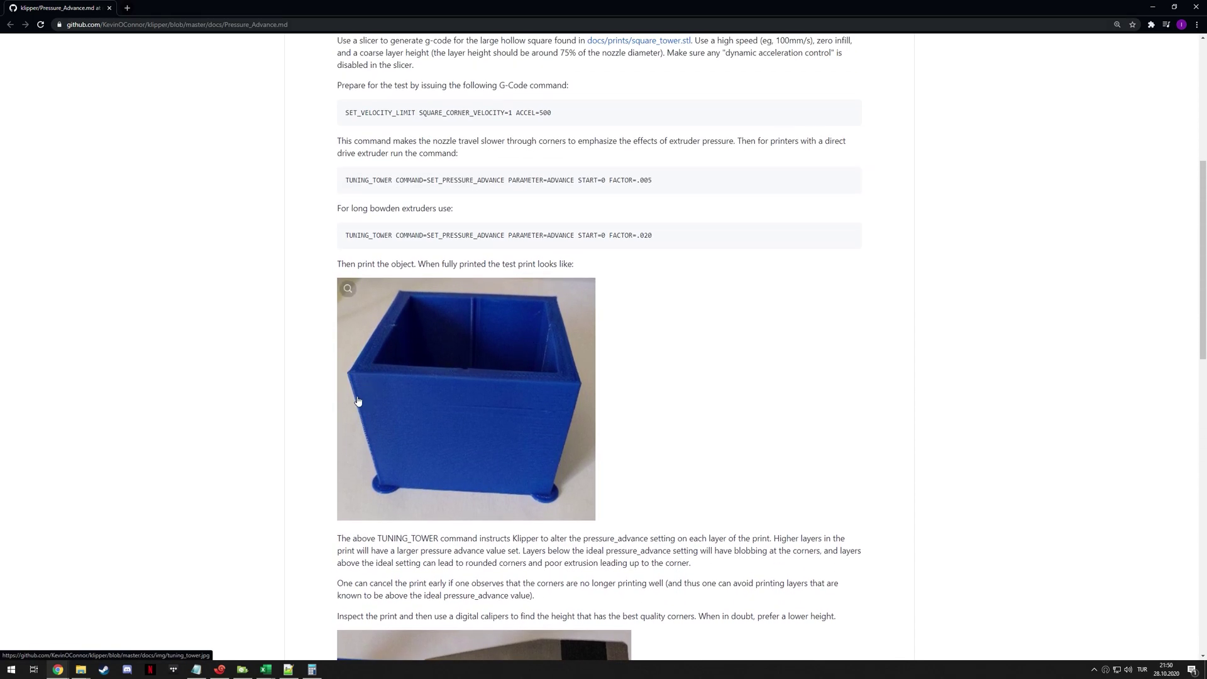
scroll(359, 401, "down", 1)
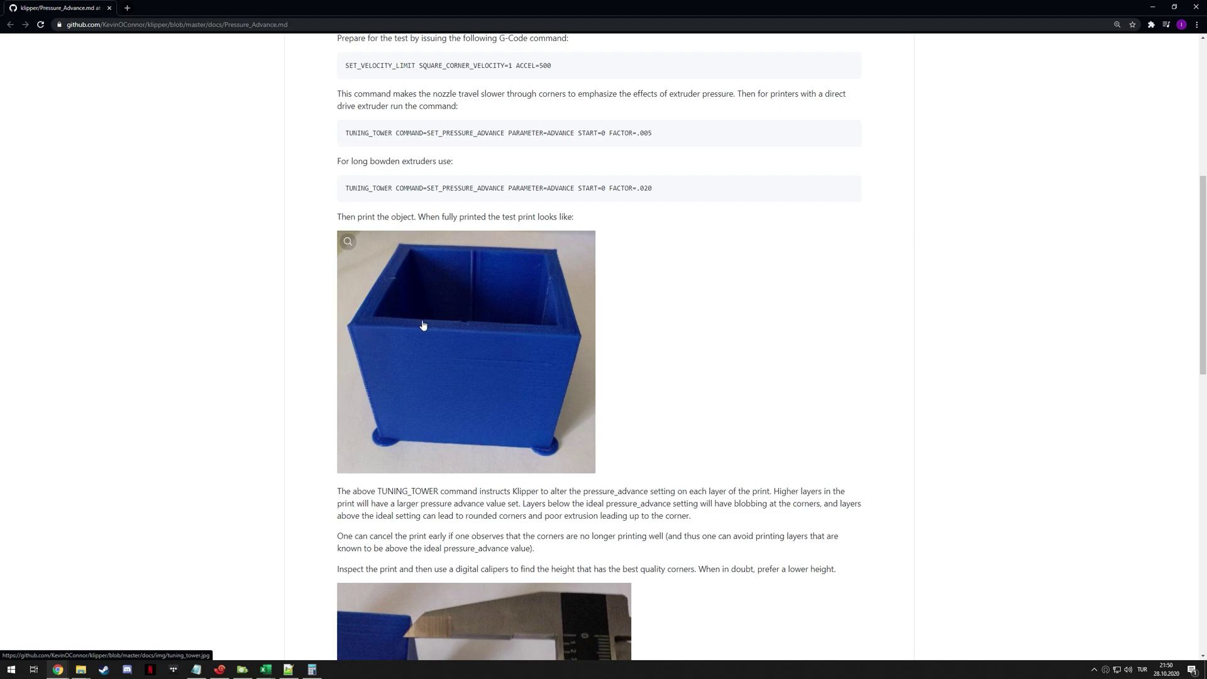
scroll(449, 355, "up", 1)
scroll(450, 355, "up", 1)
scroll(476, 353, "up", 2)
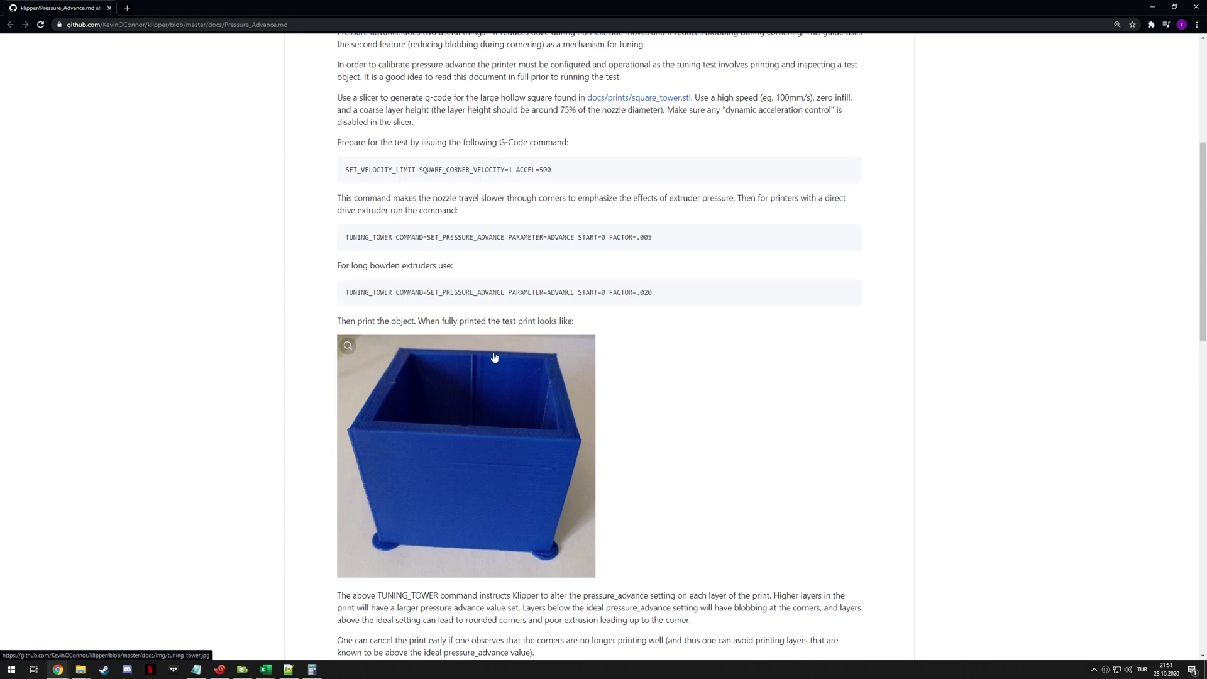
scroll(493, 356, "up", 2)
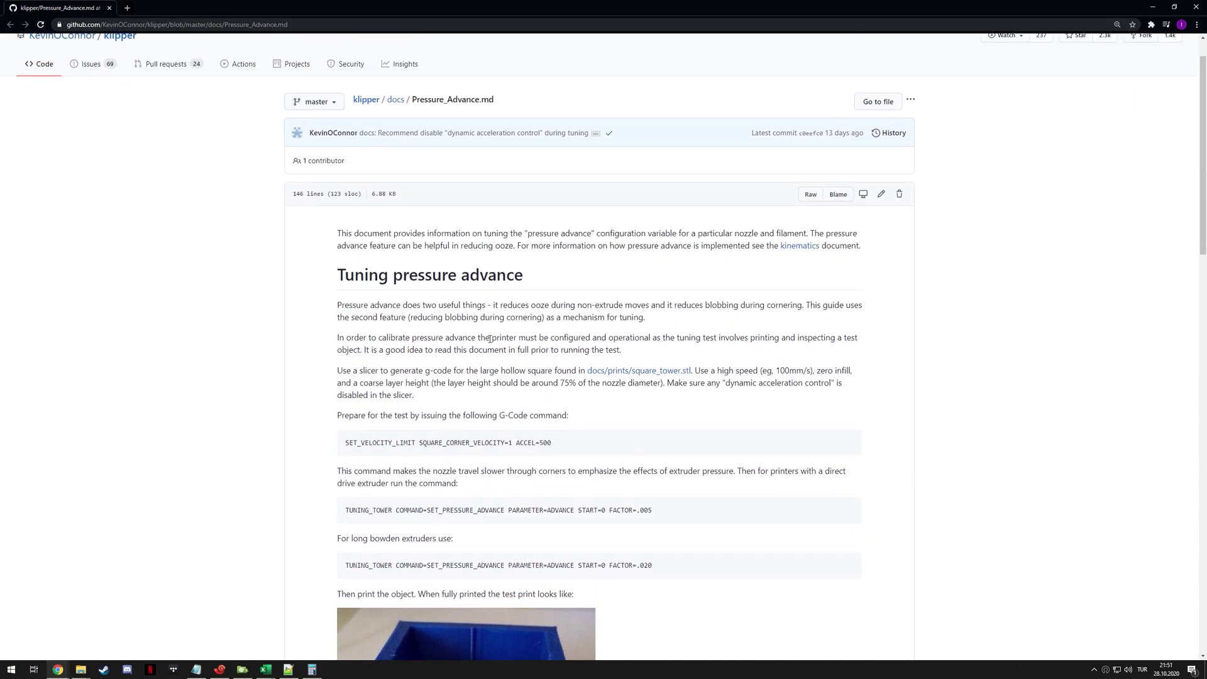
scroll(492, 345, "down", 5)
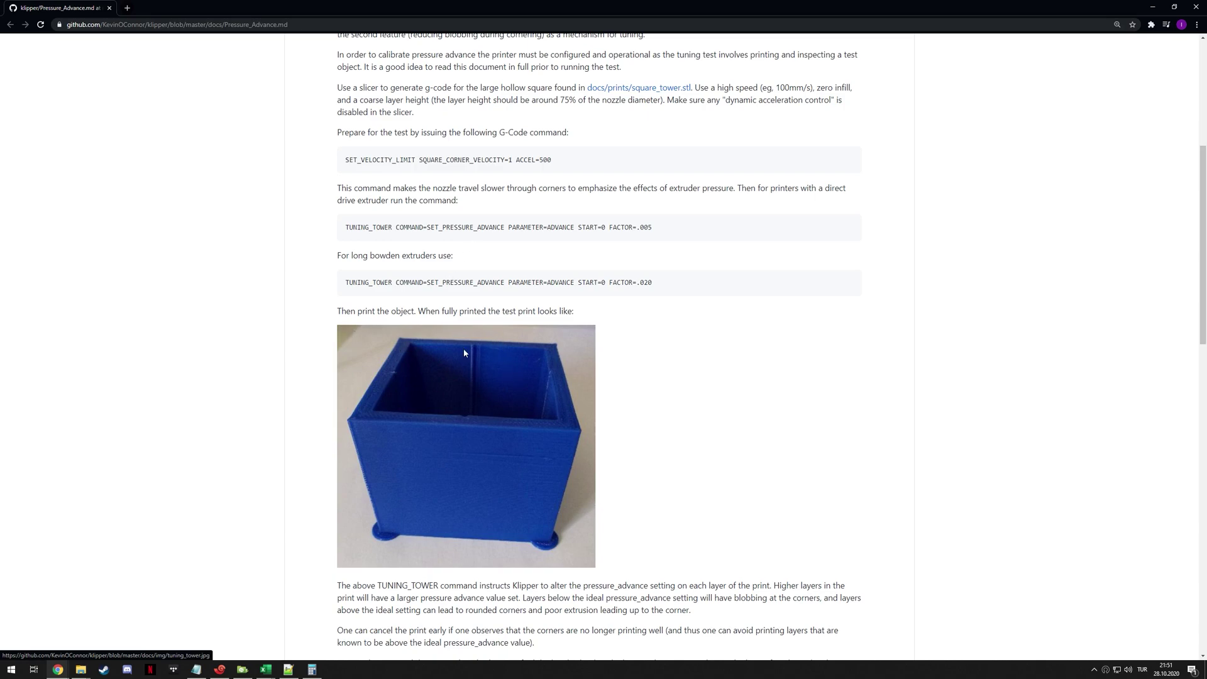
scroll(478, 352, "down", 7)
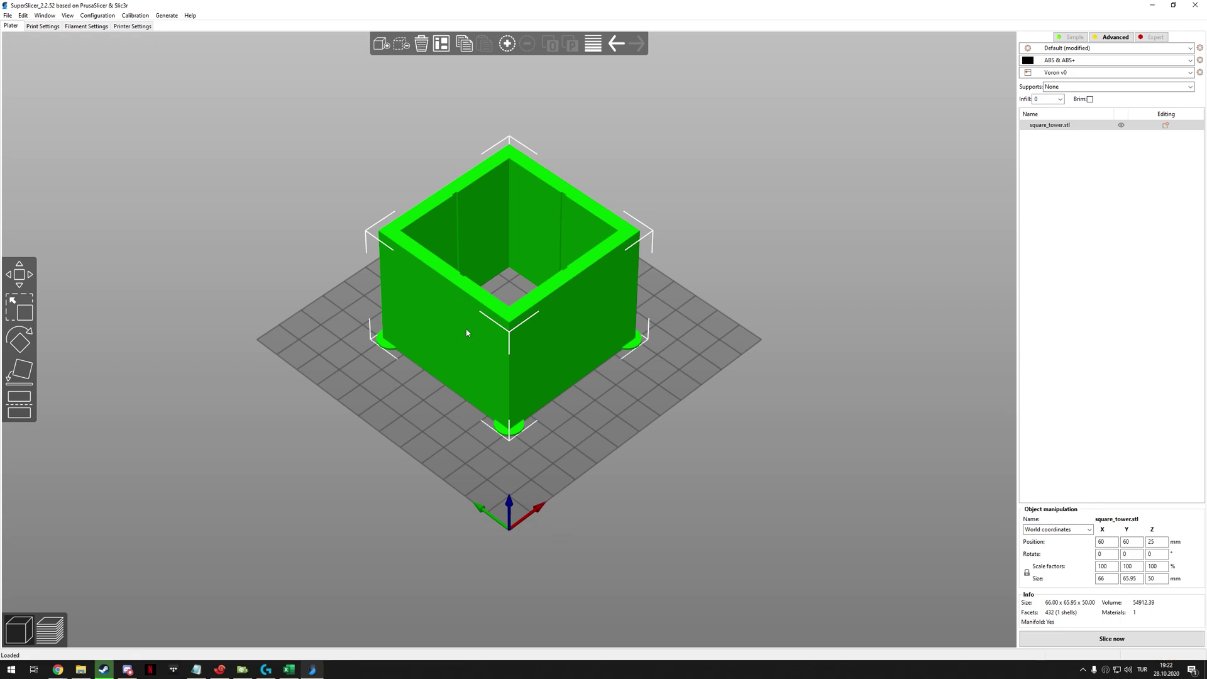
Step: In SuperSlicer, review the print settings for layer height, infill density and print speeds used for the square tower
left_click(50, 27)
left_click(23, 61)
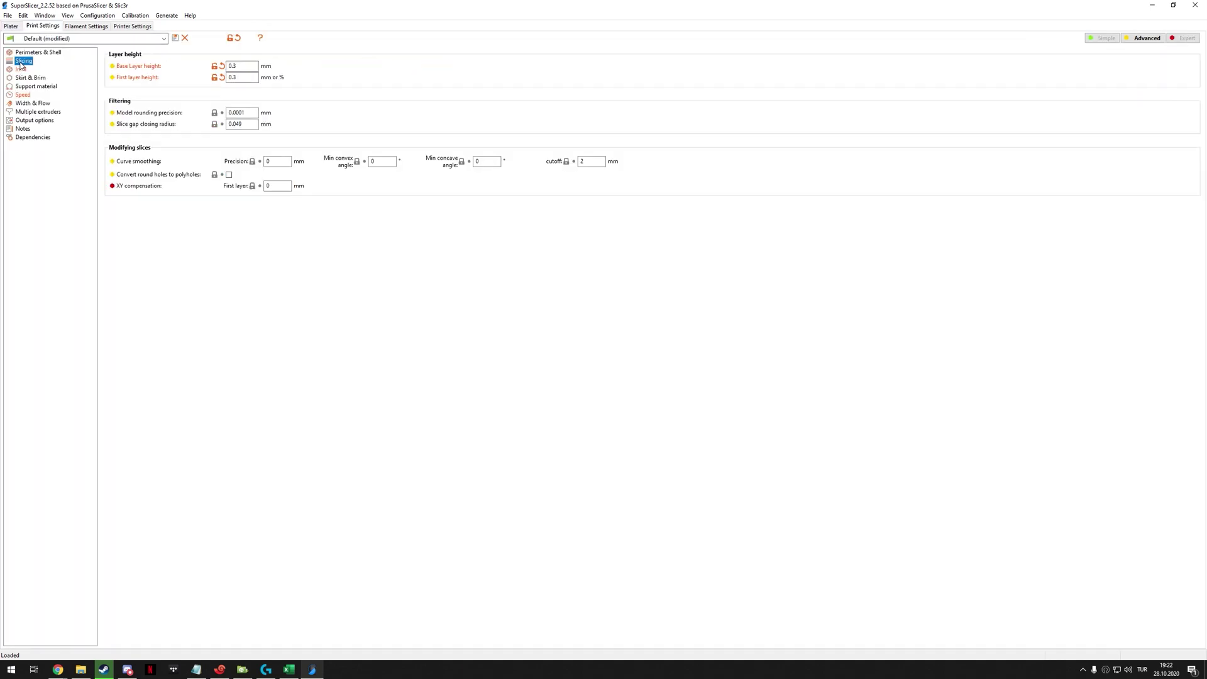
mouse_move(131, 73)
mouse_move(250, 76)
left_click(238, 66)
left_click(19, 70)
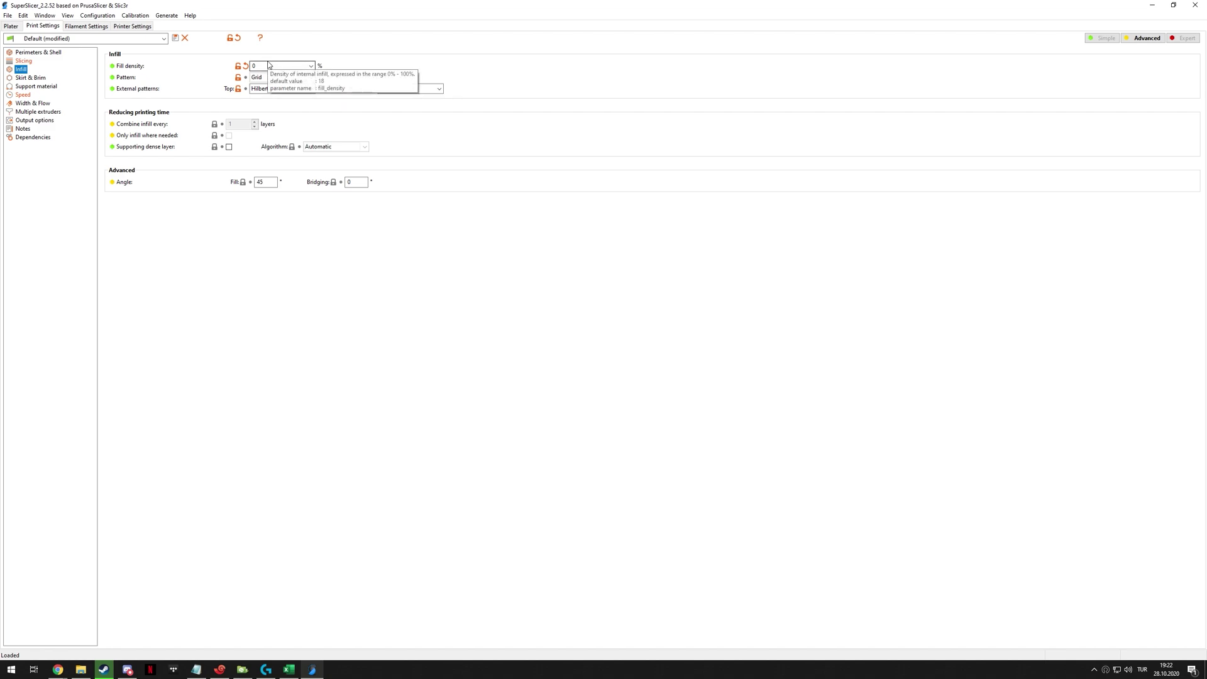
key("Down")
key("Down")
key("Down")
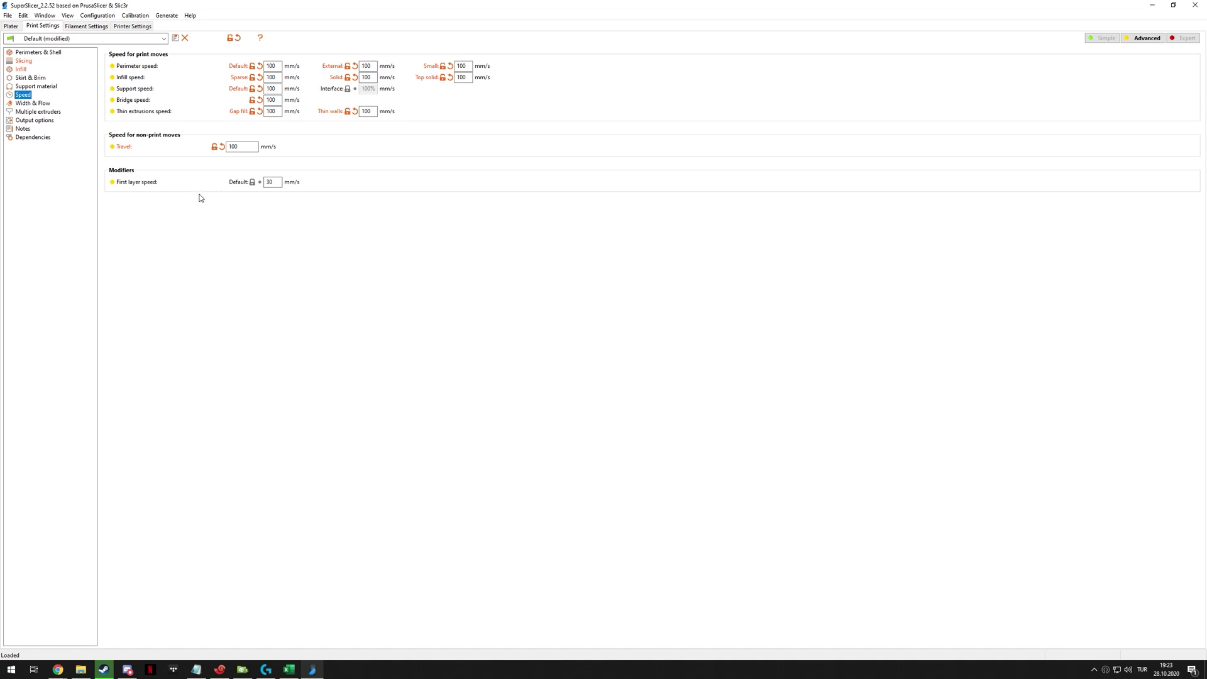
mouse_move(276, 183)
Step: Return to the build plate view and slice the square_tower.stl model
left_click(12, 26)
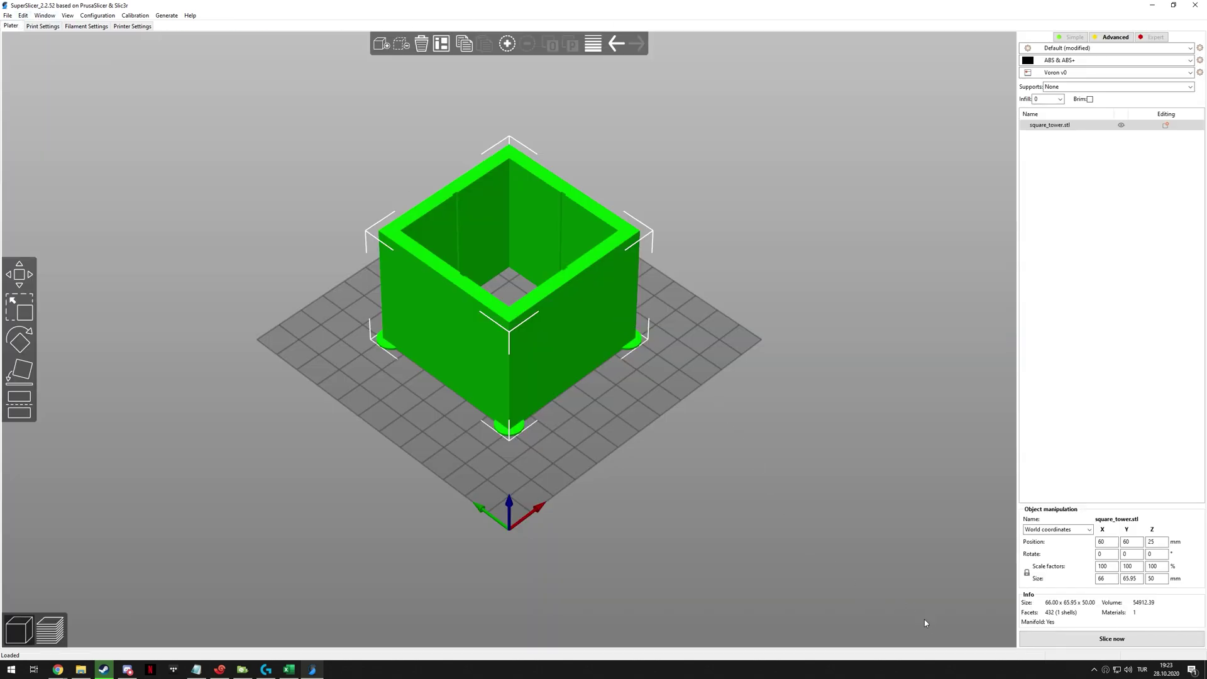
left_click(1112, 638)
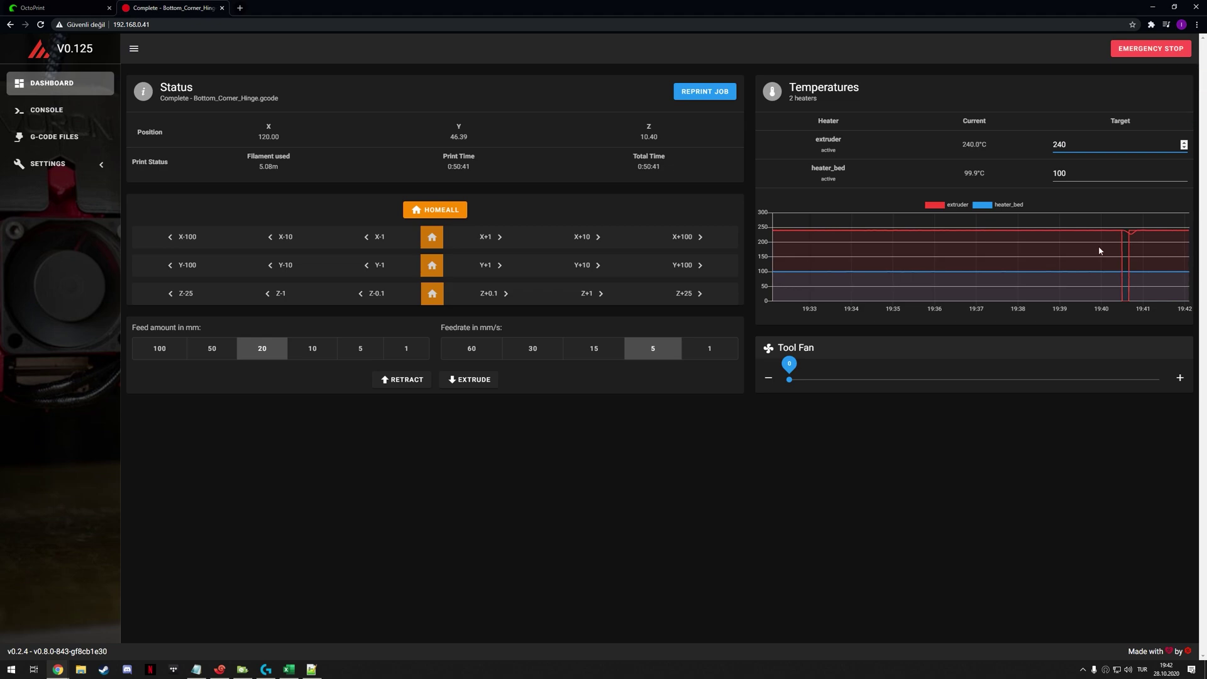
Step: Switch to the V0.125 printer's web interface, open its console and compare it with the OctoPrint terminal
left_click(88, 119)
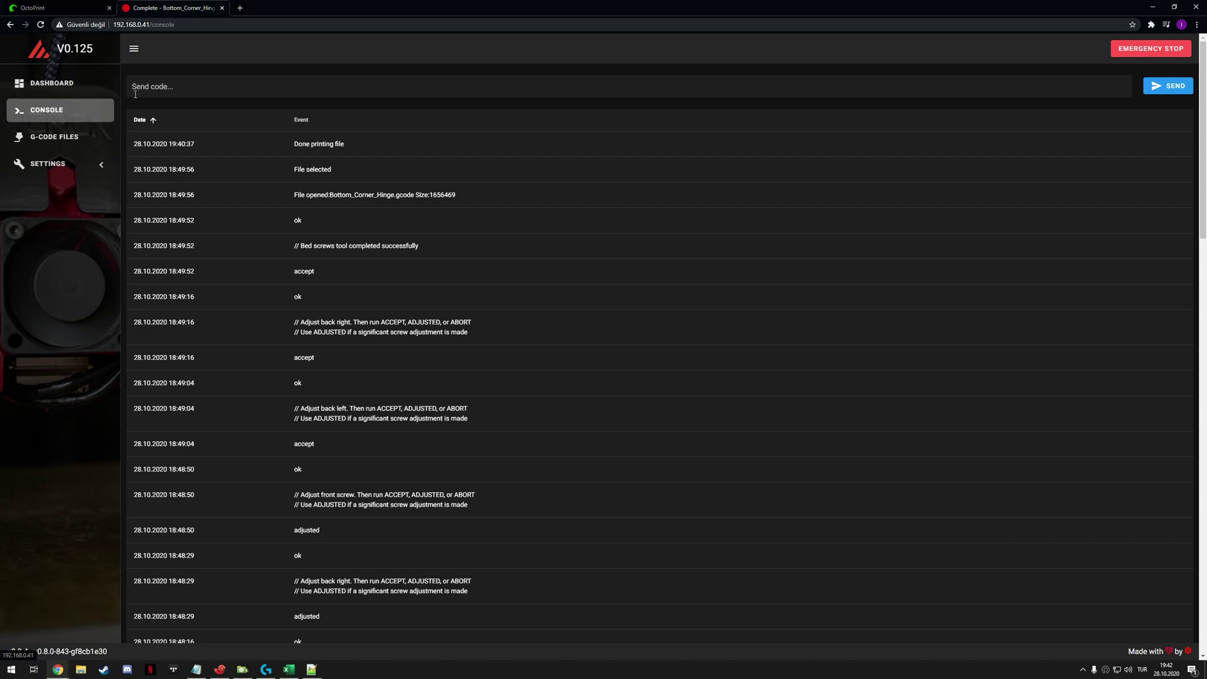
left_click(60, 8)
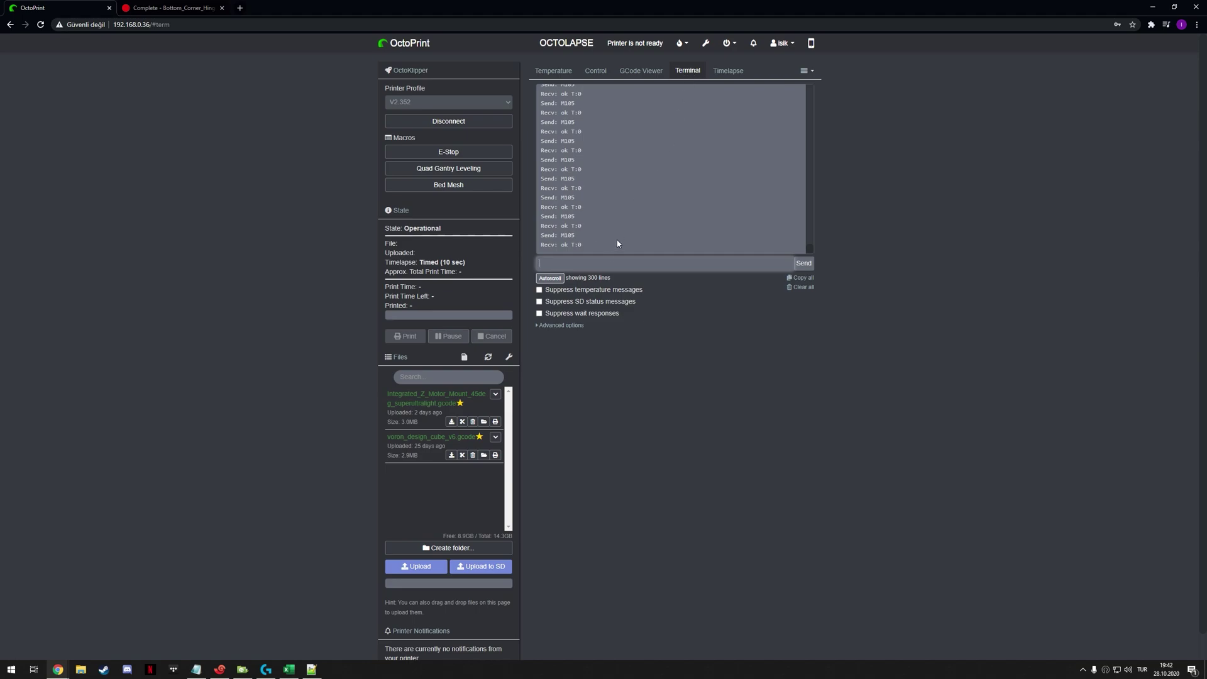
left_click(229, 7)
left_click(60, 8)
left_click(201, 6)
double_click(59, 49)
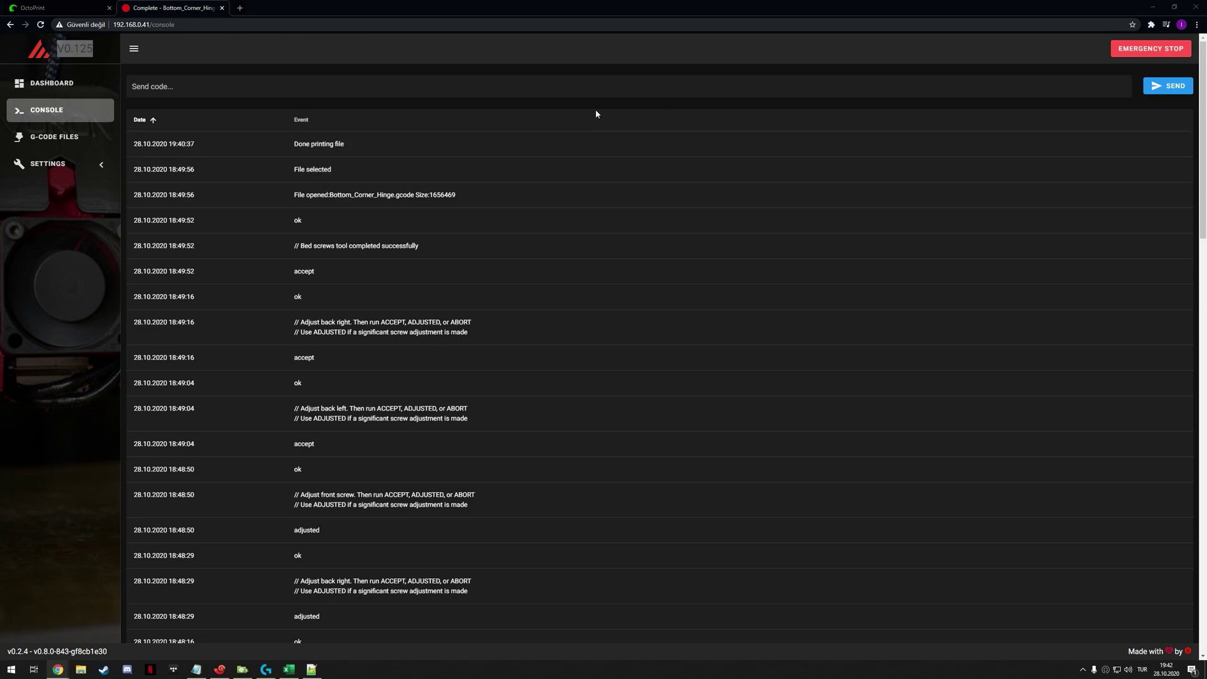
Step: Send the command SET_VELOCITY_LIMIT SQUARE_CORNER_VELOCITY=1 ACCEL=500 to the V0.125 printer
left_click(194, 90)
right_click(185, 87)
key("Escape")
type("SET_VELOCITY_LIMIT SQUARE_CORNER_VELOCITY=1 ACCEL=500")
key("Return")
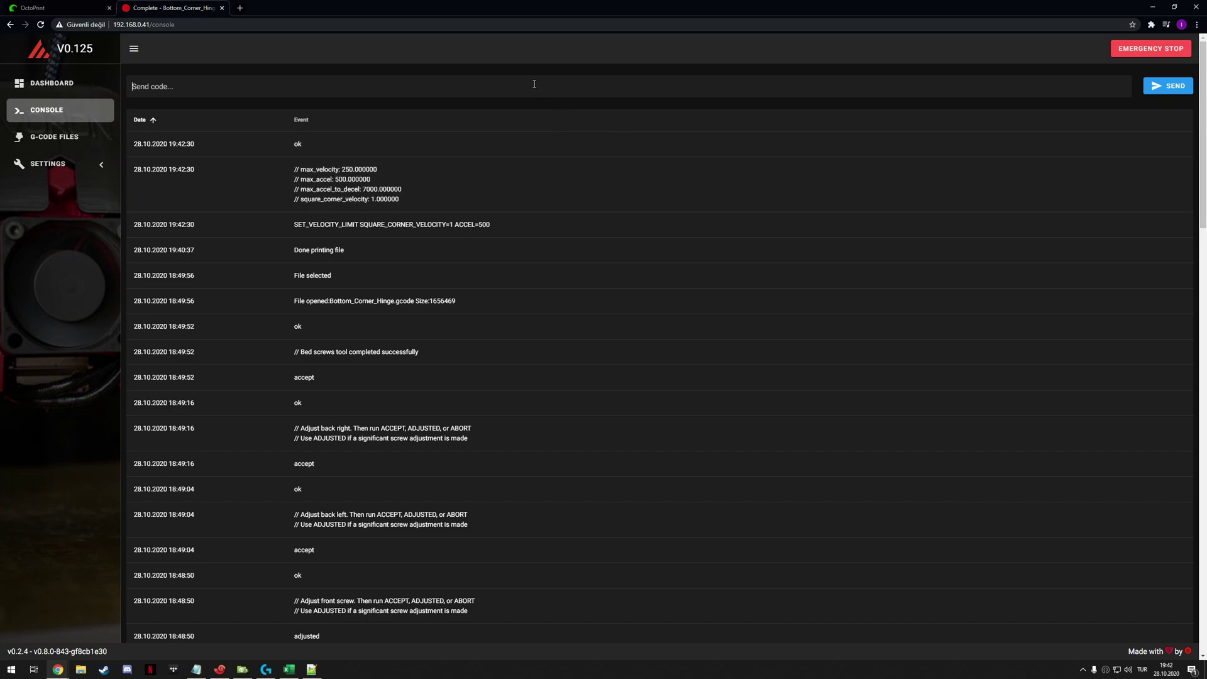
Step: Send the command TUNING_TOWER COMMAND=SET_PRESSURE_ADVANCE PARAMETER=ADVANCE START=0 FACTOR=.020 to the printer
type("TUNING_TOWER COMMAND=SET_PRESSURE_ADVANCE PARAMETER=ADVANCE START=0 FACTOR=.005")
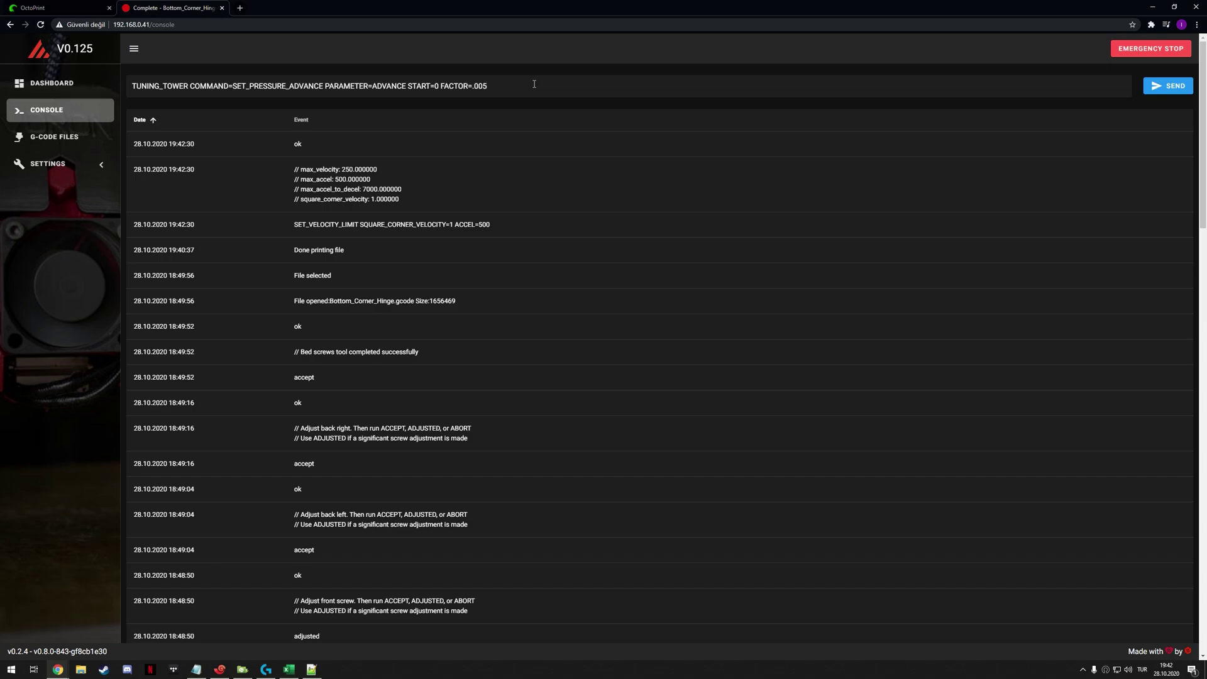
key("BackSpace")
key("BackSpace")
type("20")
key("Return")
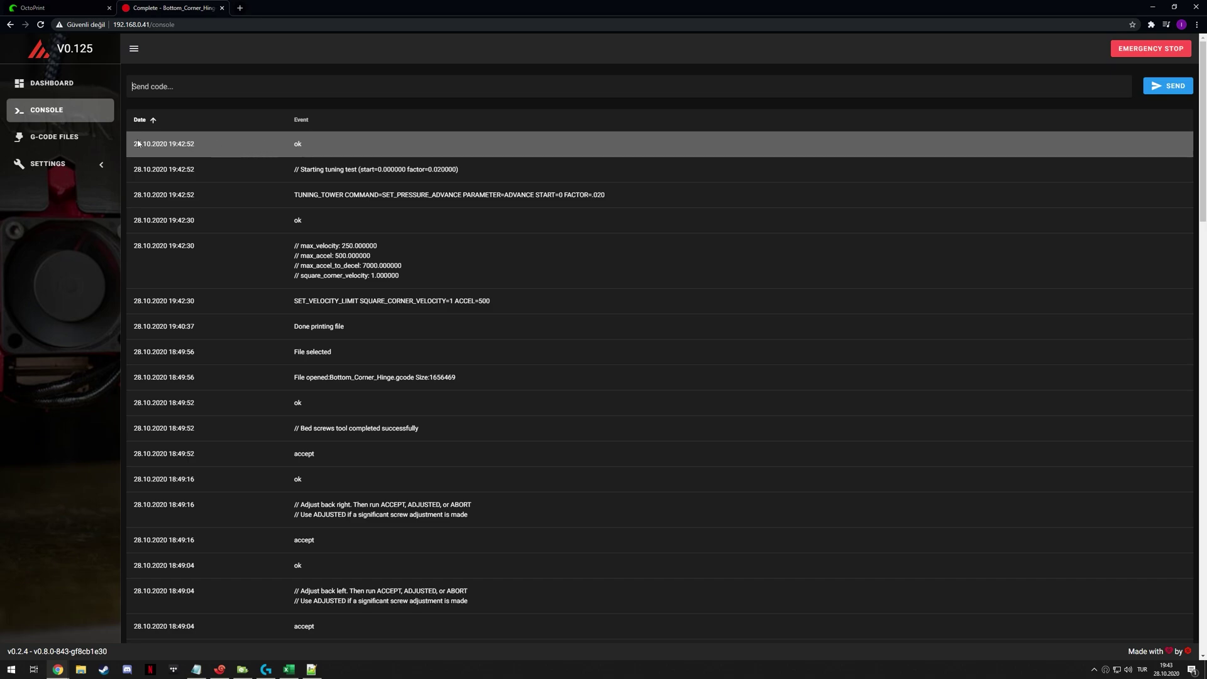
Step: Start printing square_tower.gcode from the printer's stored G-code files
left_click(73, 137)
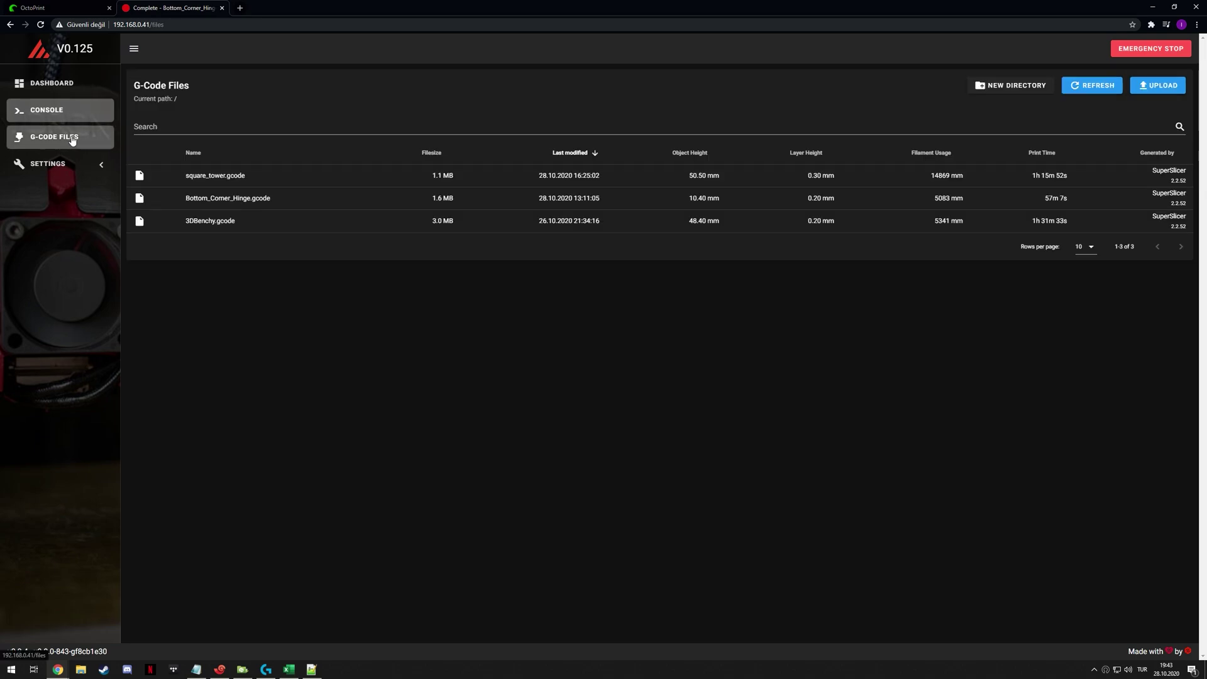
left_click(241, 174)
left_click(675, 370)
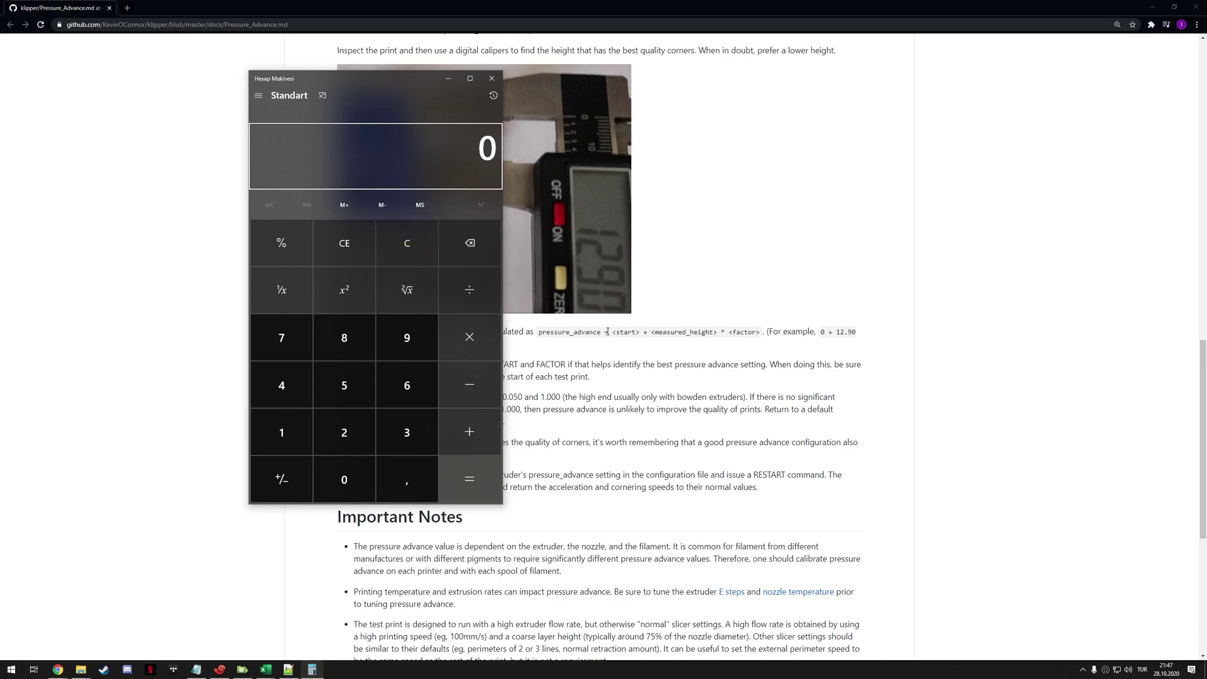
Step: In the calculator, multiply the measured height of 29 by the factor 0,02 to work out the pressure advance
left_click(406, 175)
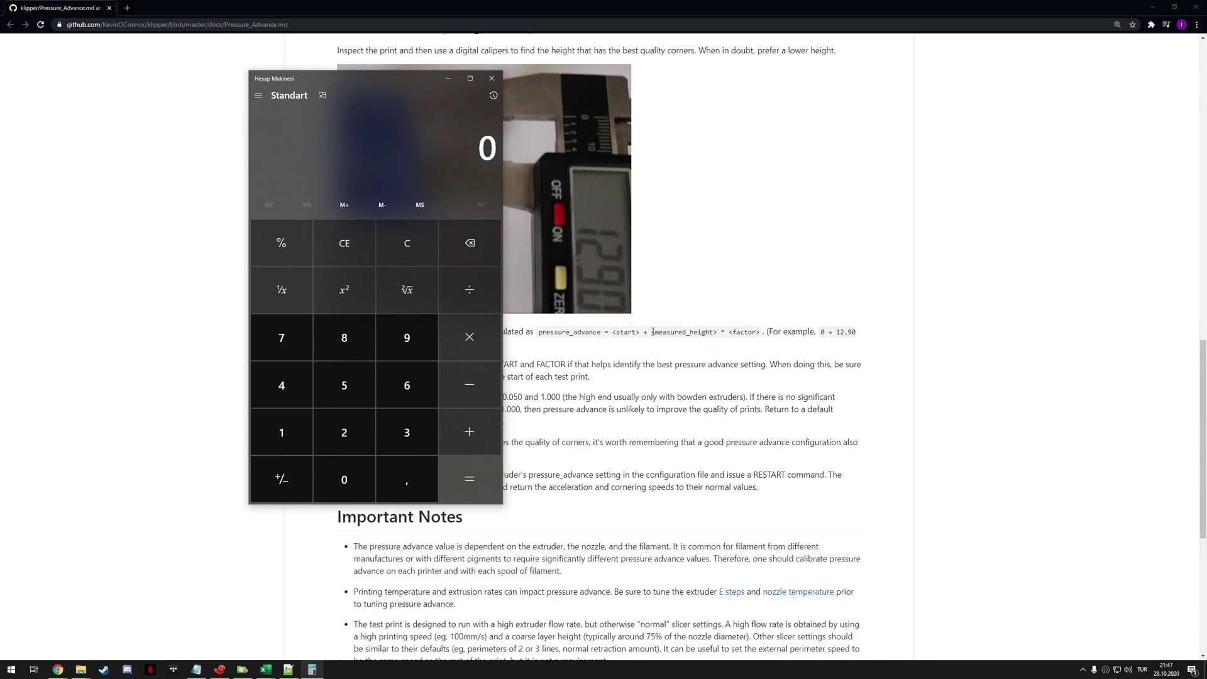
type("29")
type("*0,02")
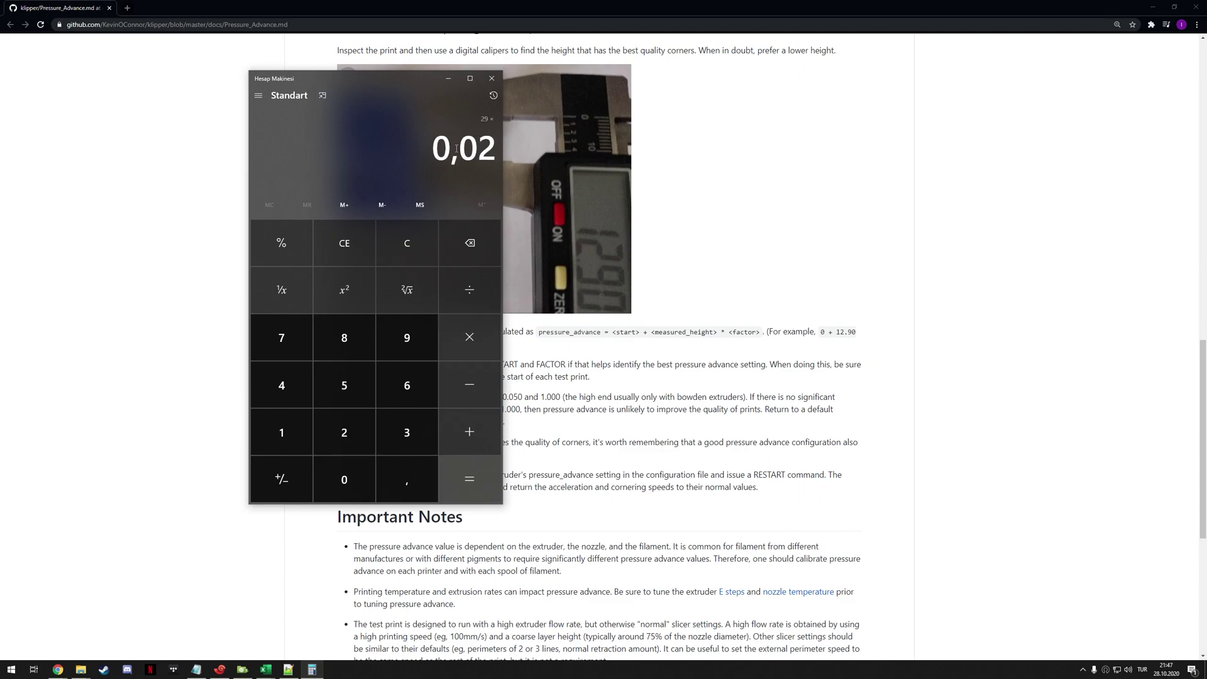
scroll(602, 320, "up", 15)
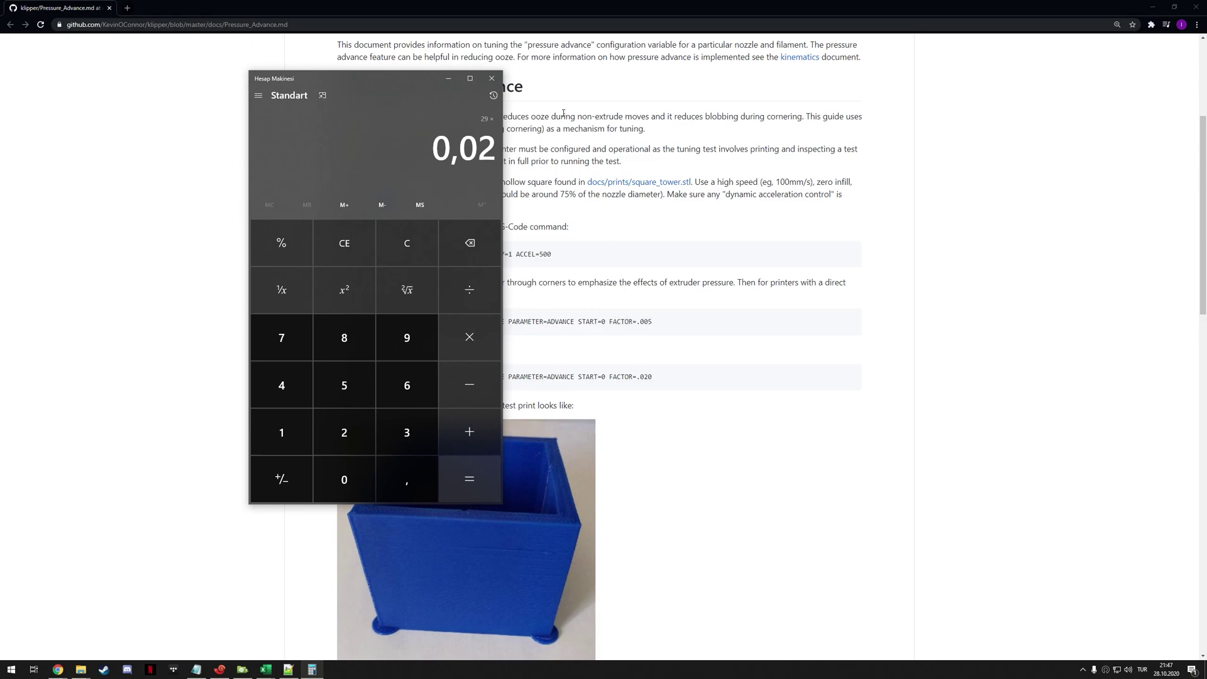
key("Return")
Step: Return to the V0.125 printer's web interface and open printer.cfg from the machine configuration files for editing
left_click(1150, 7)
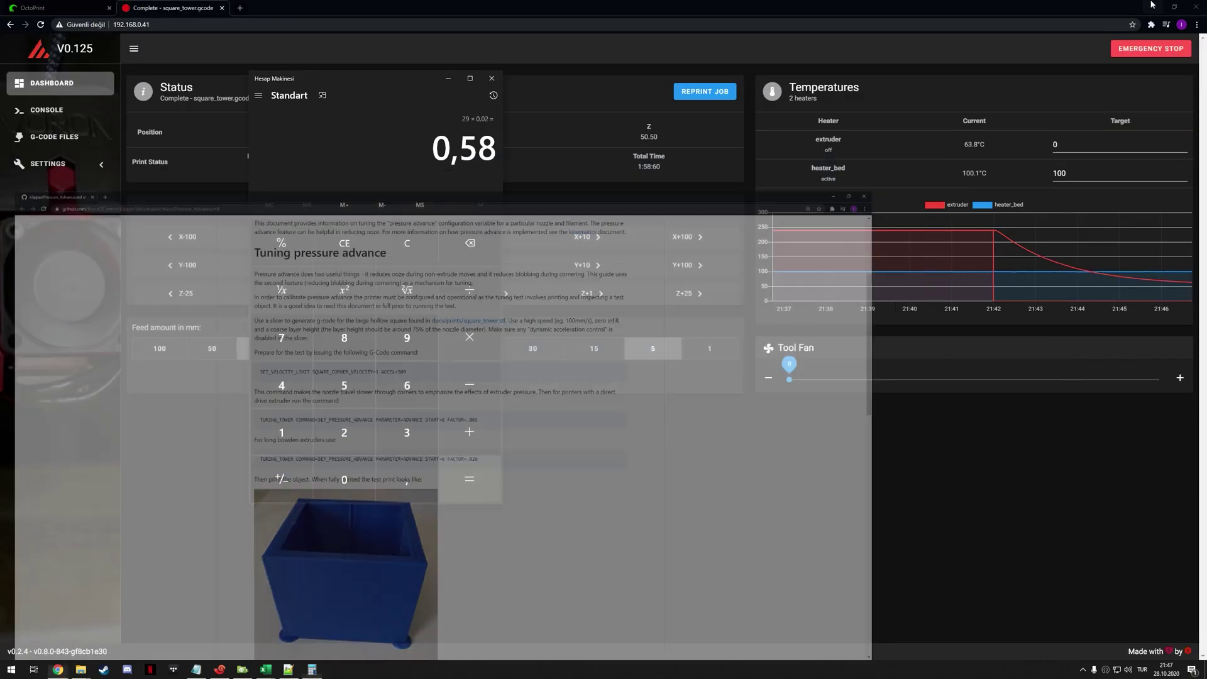
left_click(46, 163)
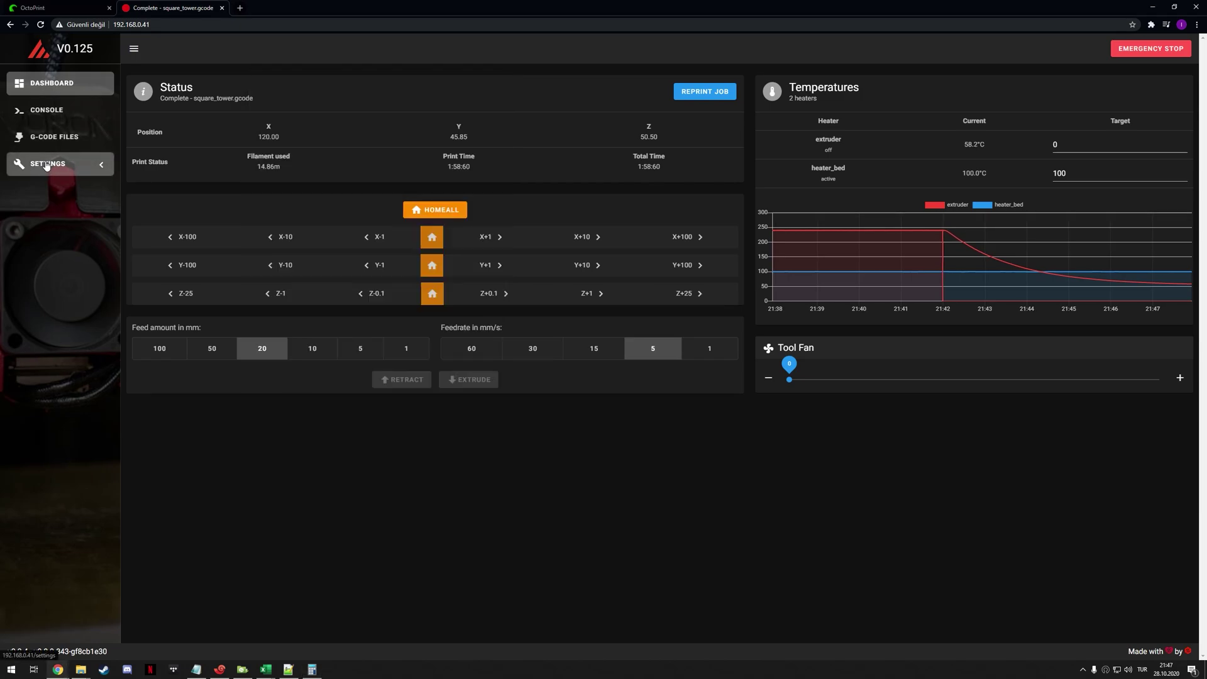
left_click(236, 271)
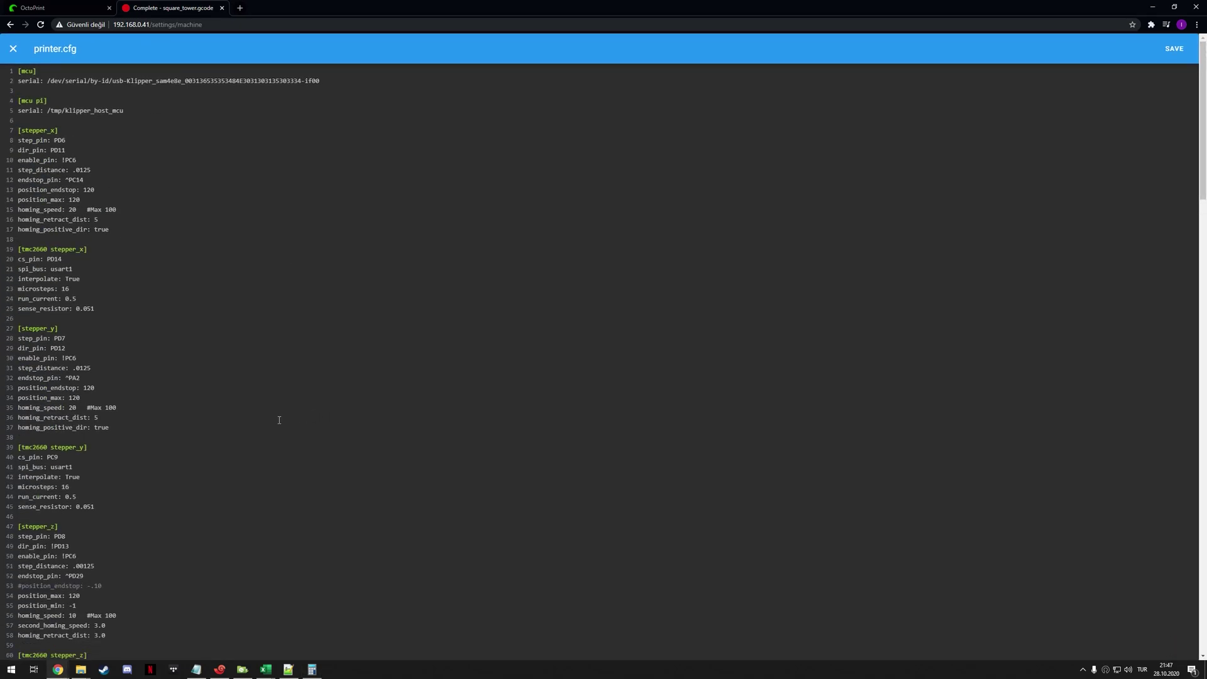
Step: Set Pressure_advance in the extruder section of printer.cfg to 0.58, checking the value against the calculator
scroll(250, 438, "down", 5)
scroll(250, 438, "down", 4)
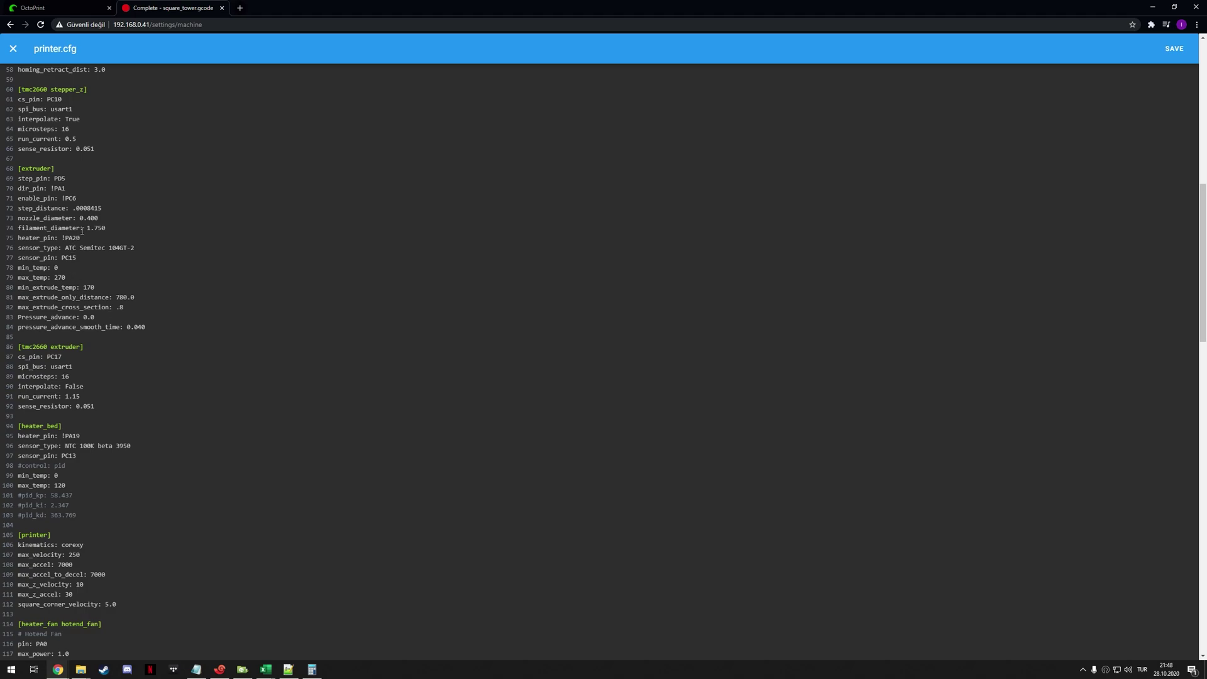
triple_click(93, 316)
left_click(311, 668)
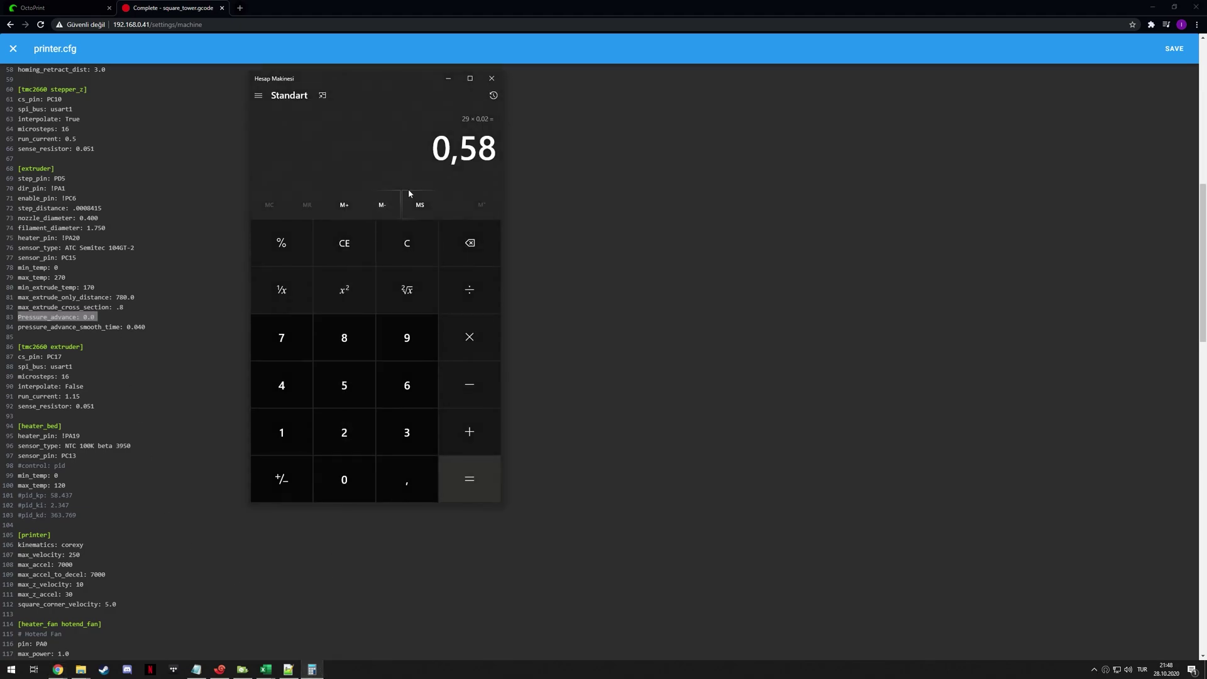
key("alt+Tab")
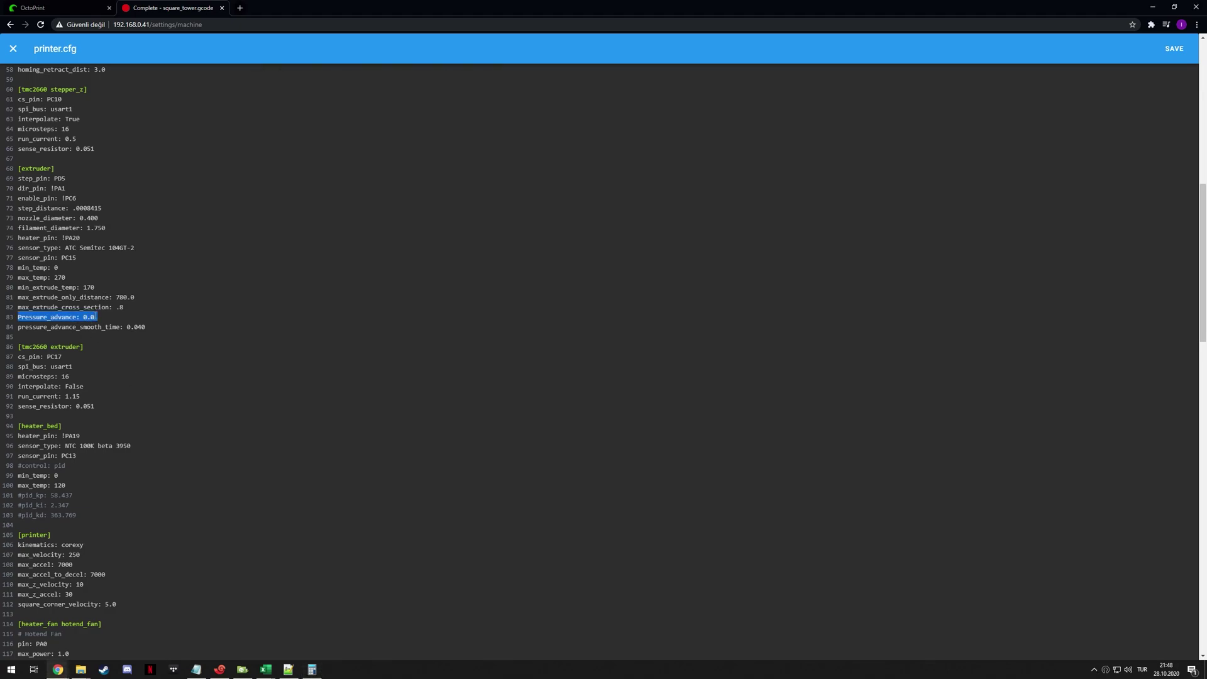
left_click(161, 314)
type("58")
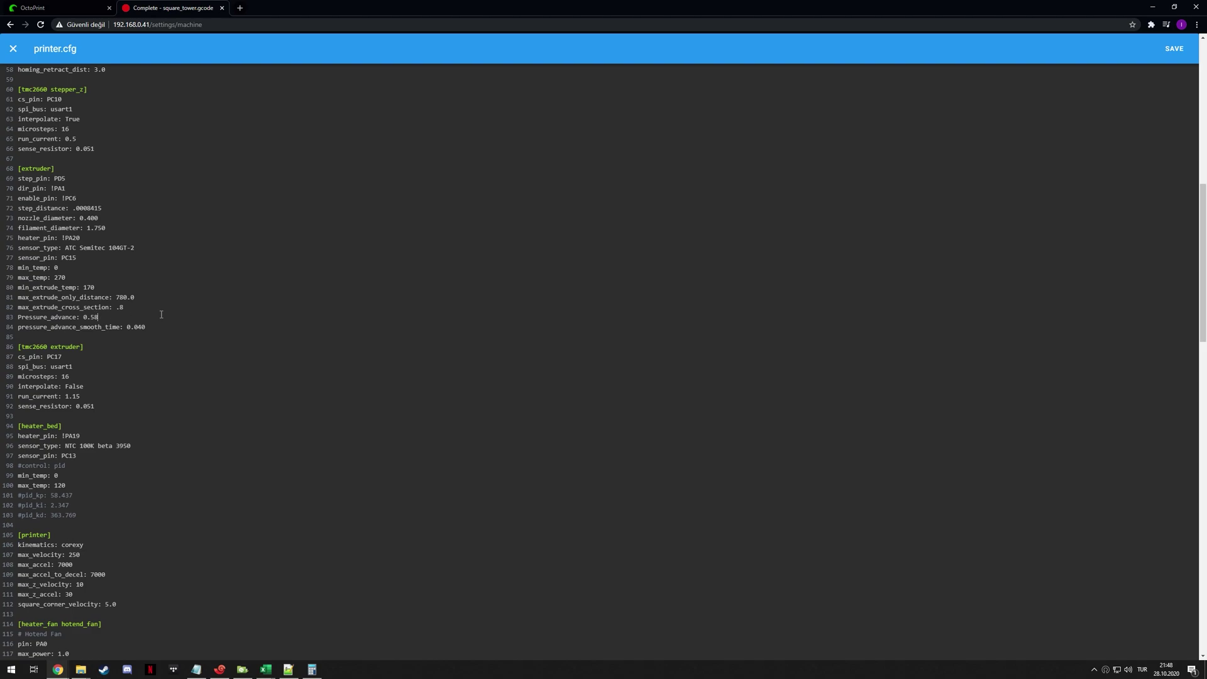
Step: Save printer.cfg and restart the printer's firmware
left_click(1173, 48)
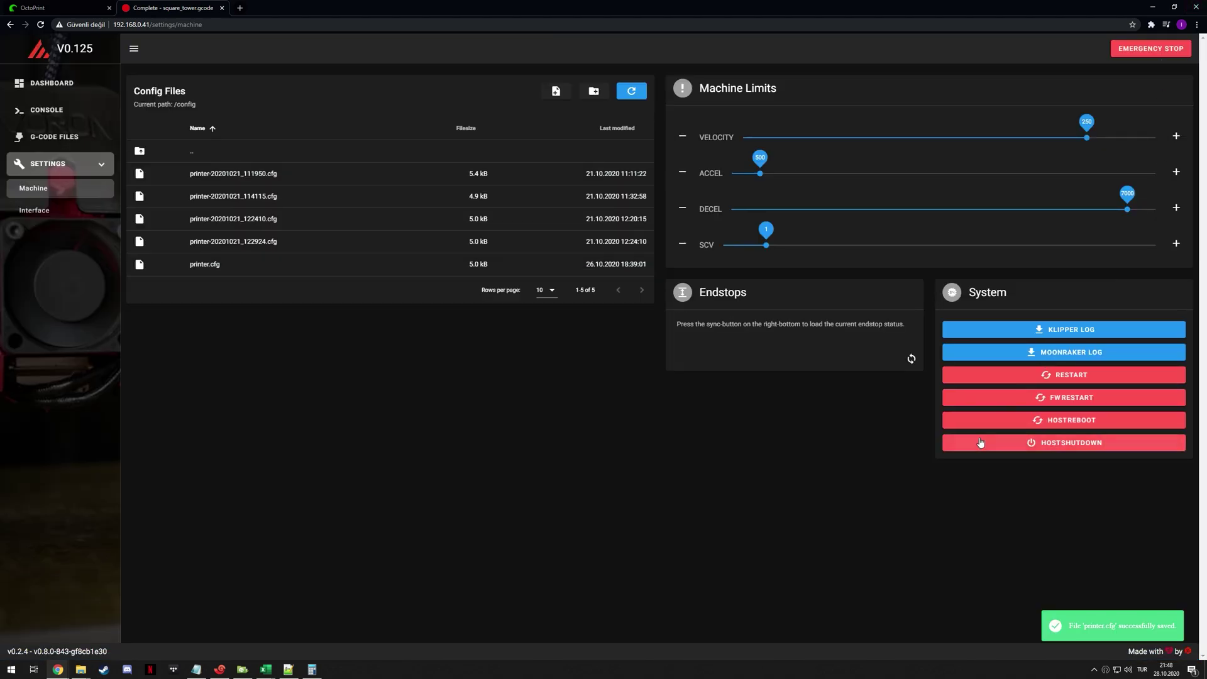
left_click(1075, 400)
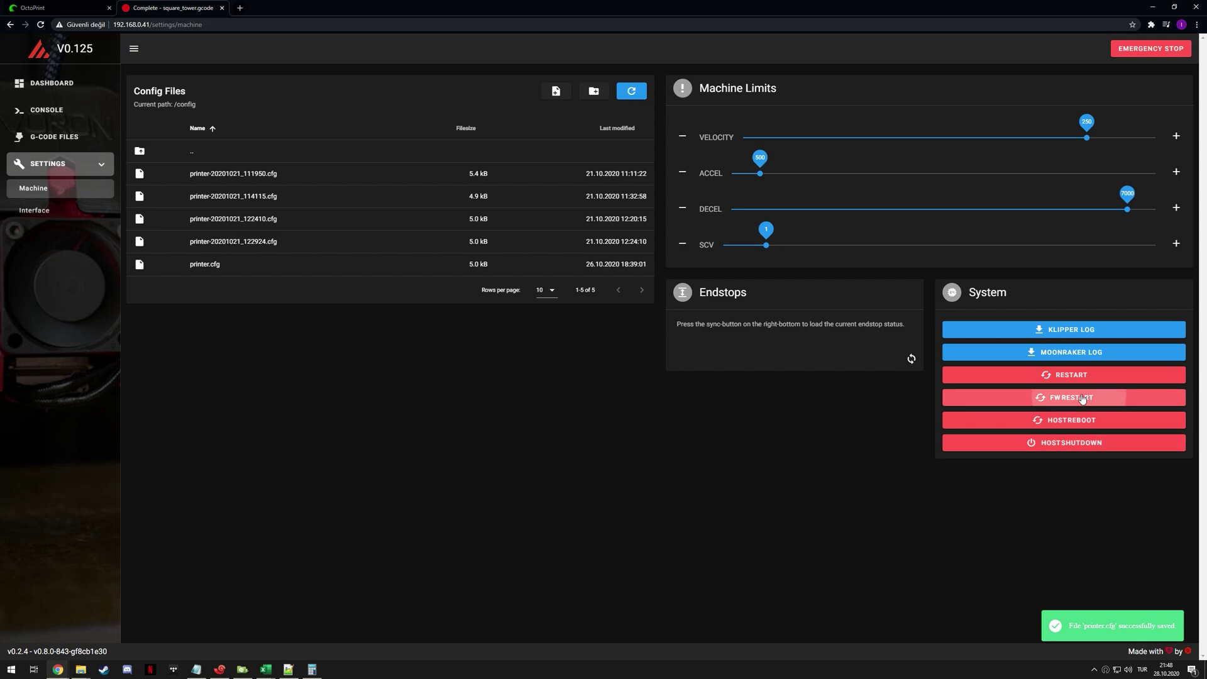